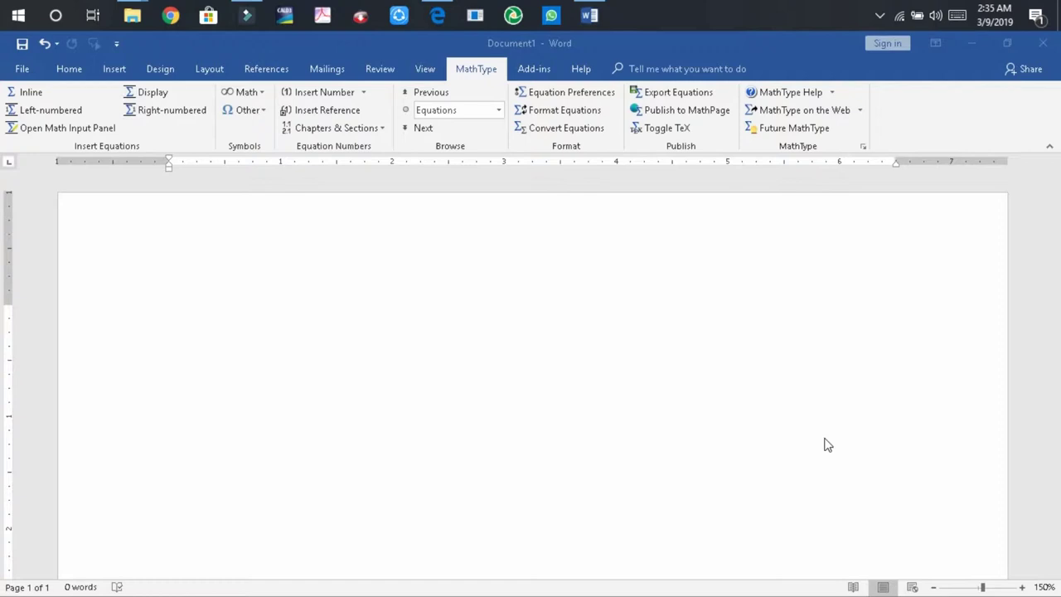
Step: Insert a new MathType equation at the start of the blank document and open it for editing
{"action": "left_click", "coordinate": [676, 402]}
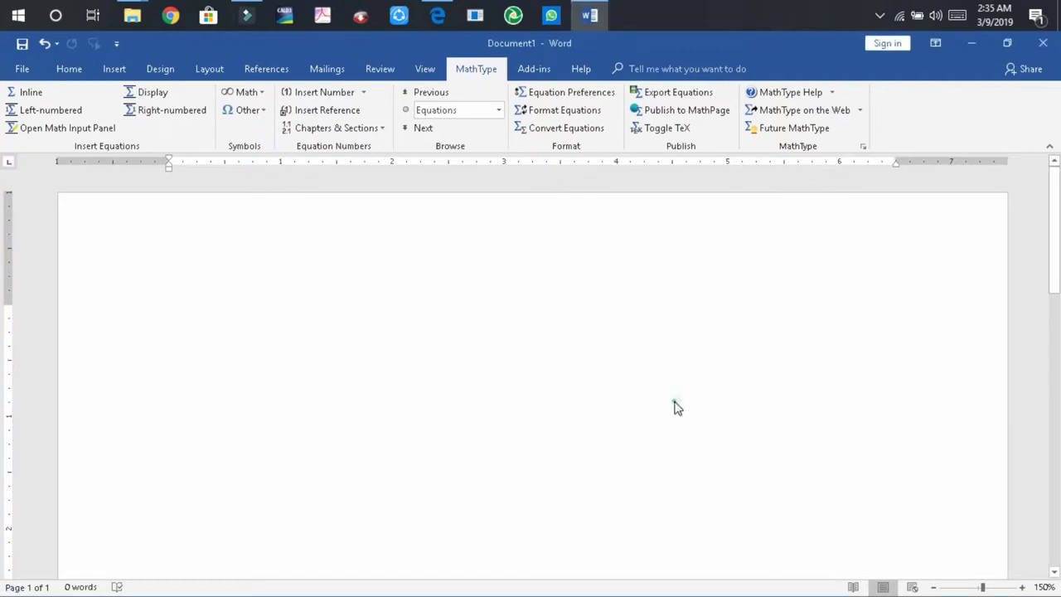
{"action": "key", "text": "alt"}
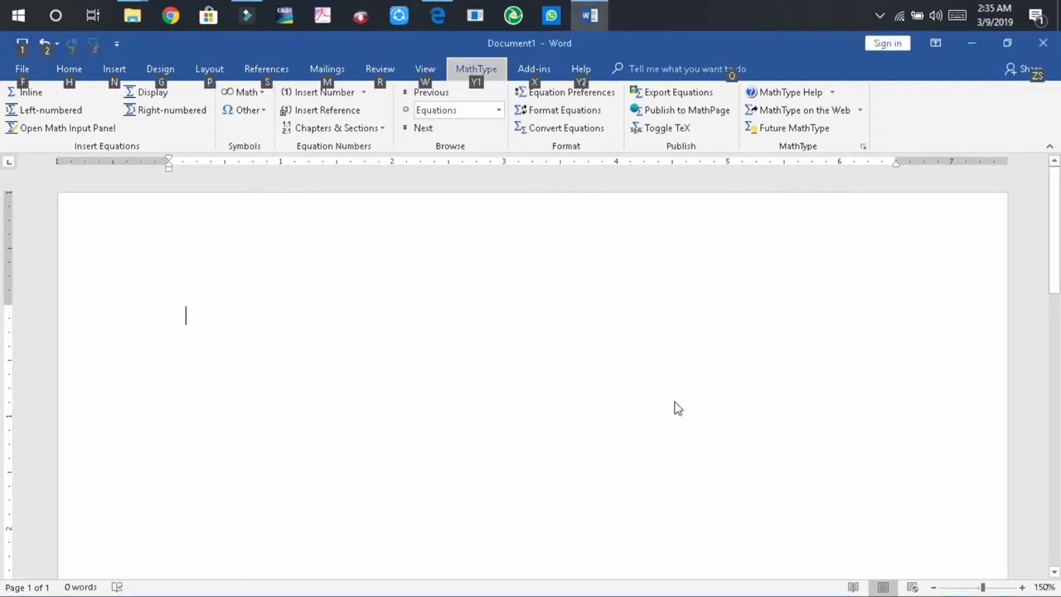
{"action": "key", "text": "y"}
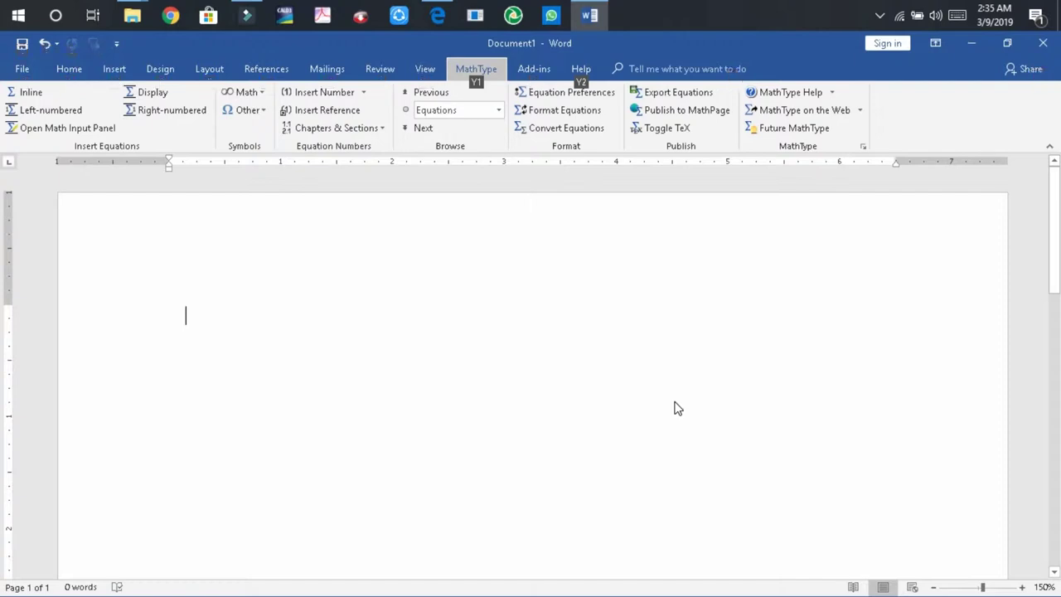
{"action": "key", "text": "1"}
{"action": "key", "text": "y"}
{"action": "key", "text": "1"}
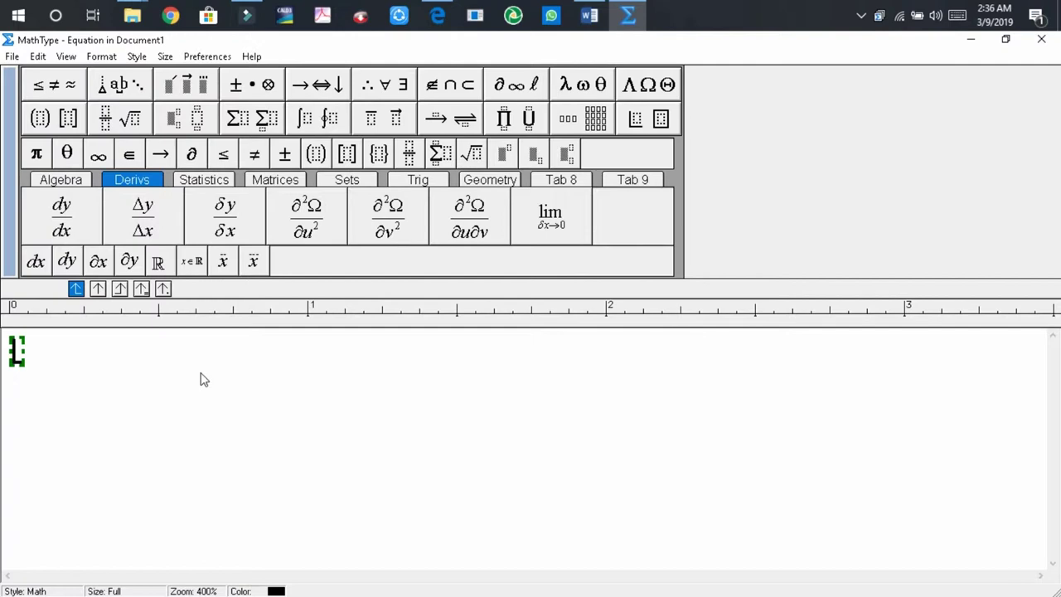
Step: Enter the inequality a ≥ b in the equation, using the greater-than-or-equal-to symbol
{"action": "type", "text": "a"}
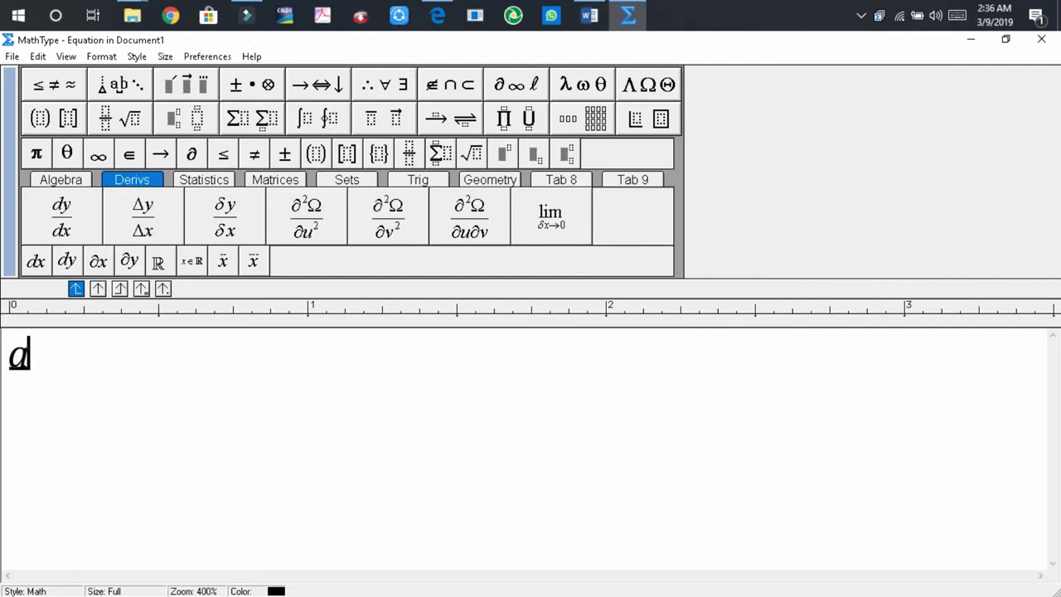
{"action": "left_click", "coordinate": [51, 83]}
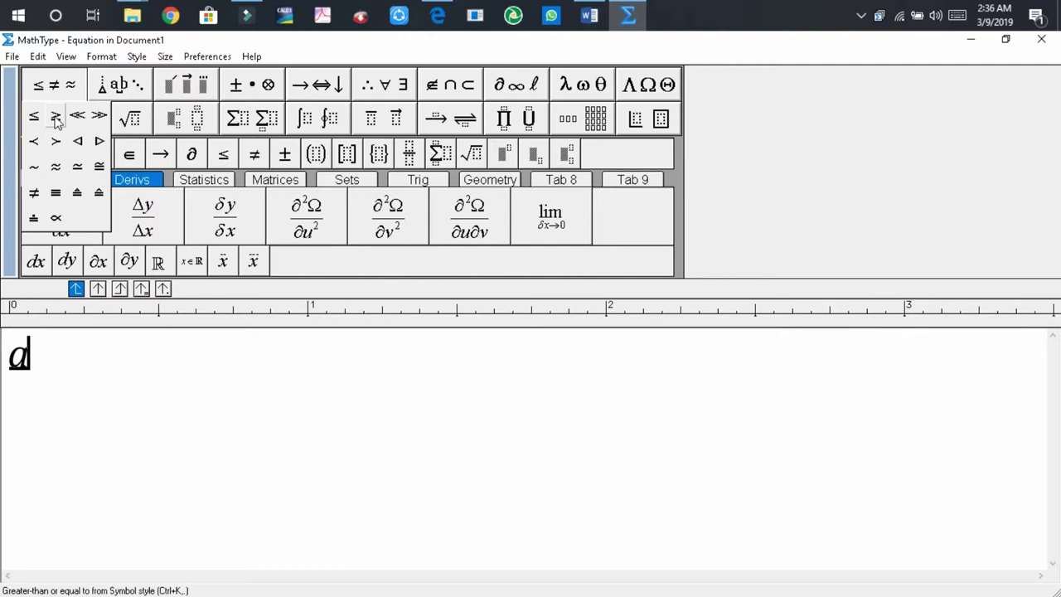
{"action": "left_click", "coordinate": [55, 119]}
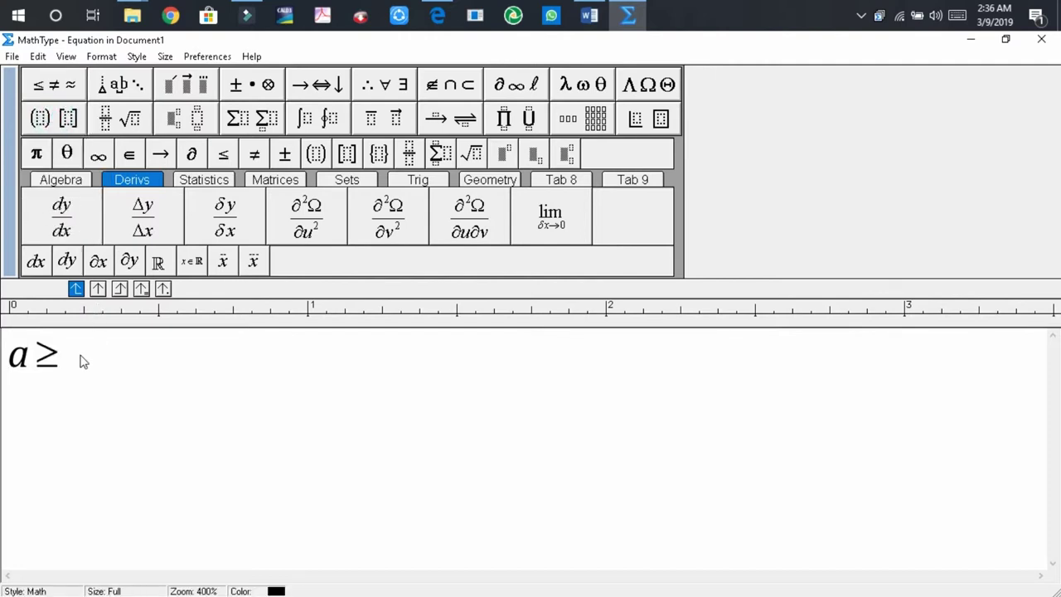
{"action": "type", "text": "b"}
Step: Add the inequality a ≤ b after a gap on the same line, using the less-than-or-equal-to symbol
{"action": "type", "text": "a"}
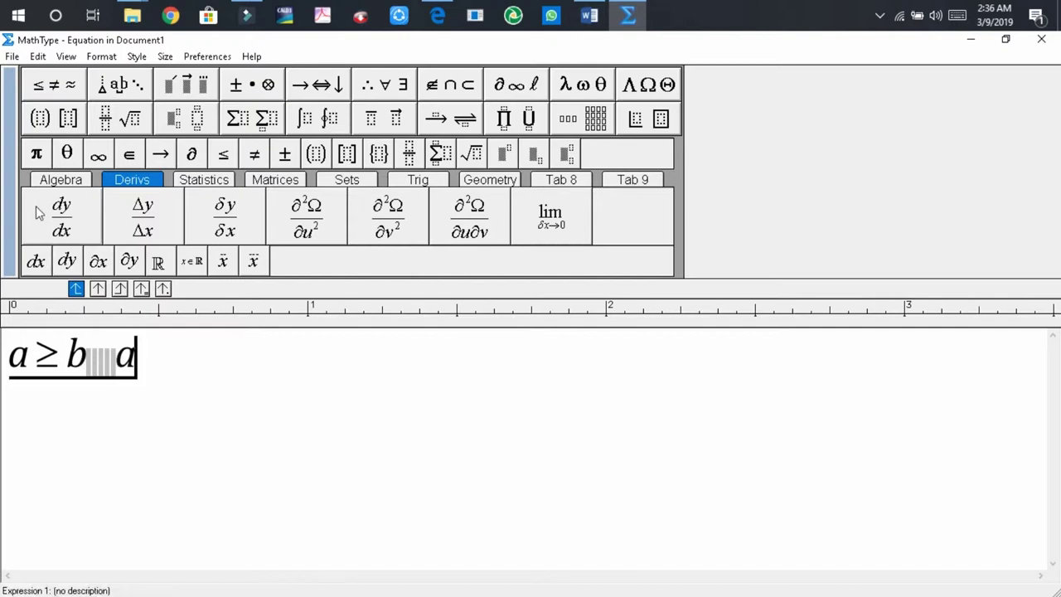
{"action": "left_click", "coordinate": [58, 86]}
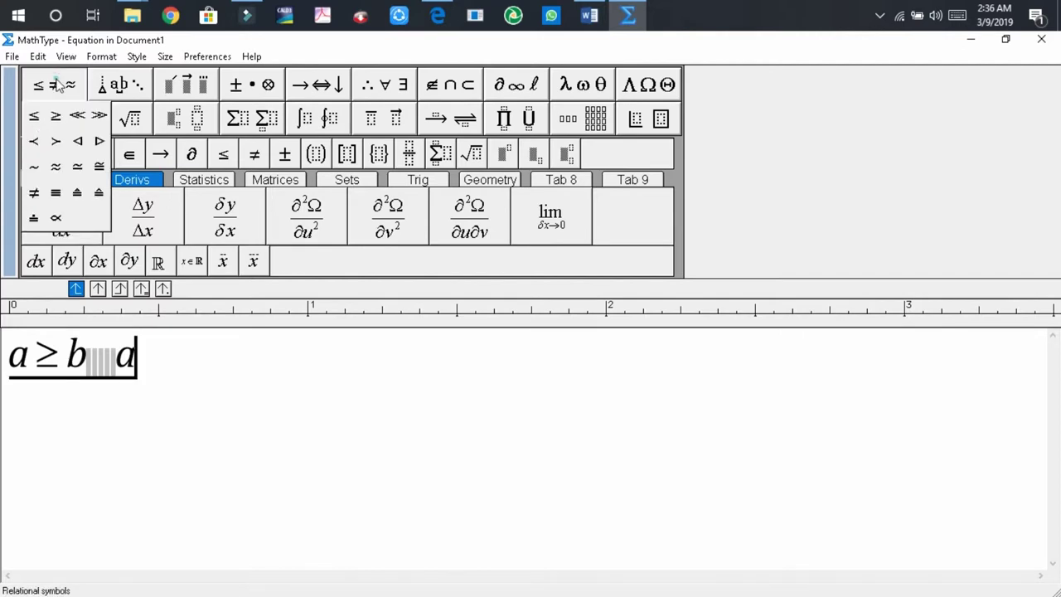
{"action": "left_click", "coordinate": [34, 116]}
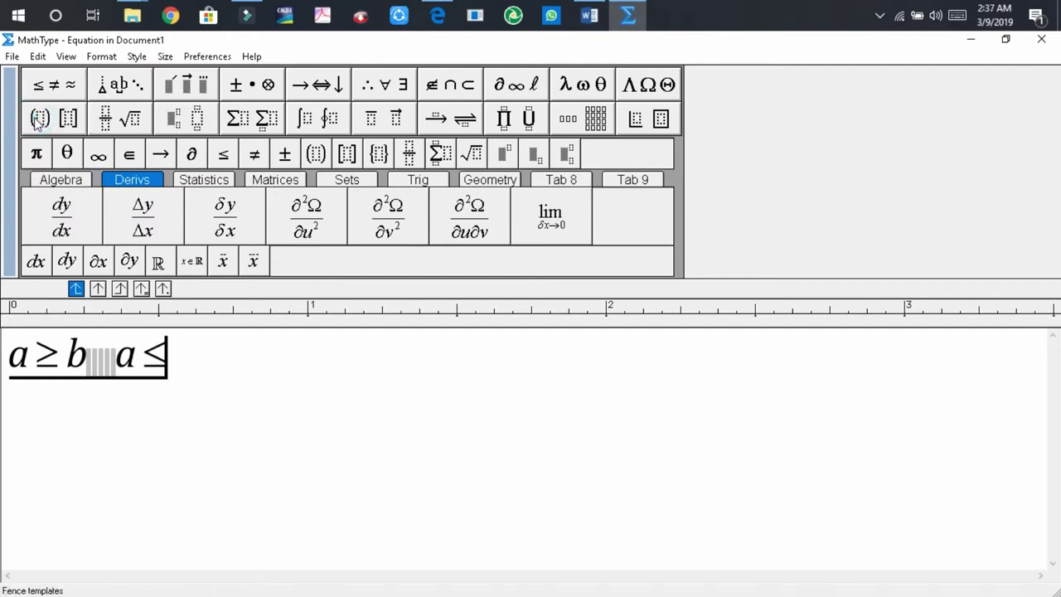
{"action": "type", "text": "b"}
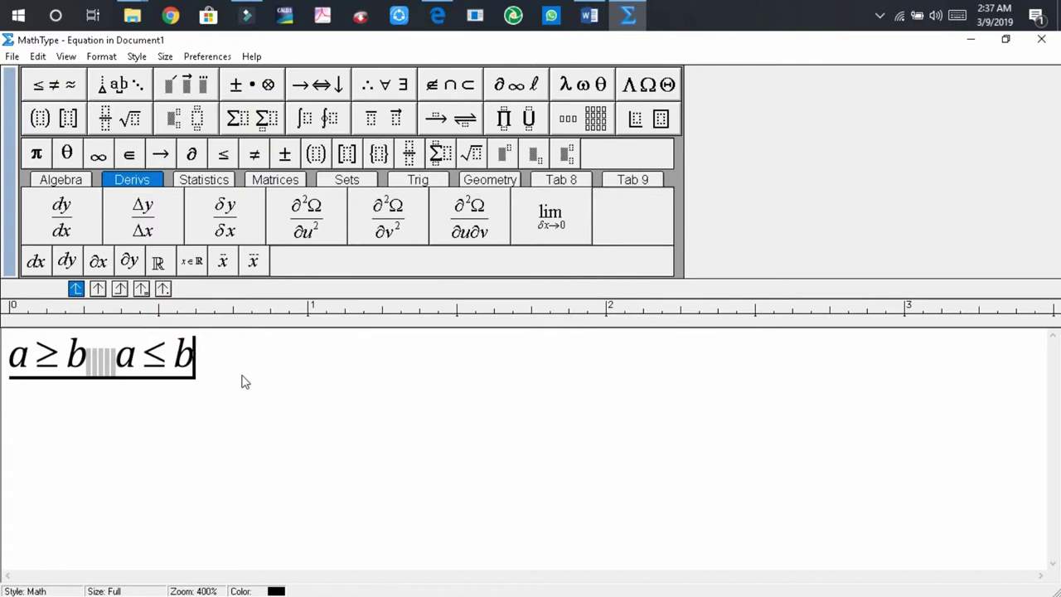
Step: Leave a gap after the second inequality and write the congruence triangleABC ≅ triangleDEF on the same line
{"action": "key", "text": "ctrl+space"}
{"action": "key", "text": "ctrl+space"}
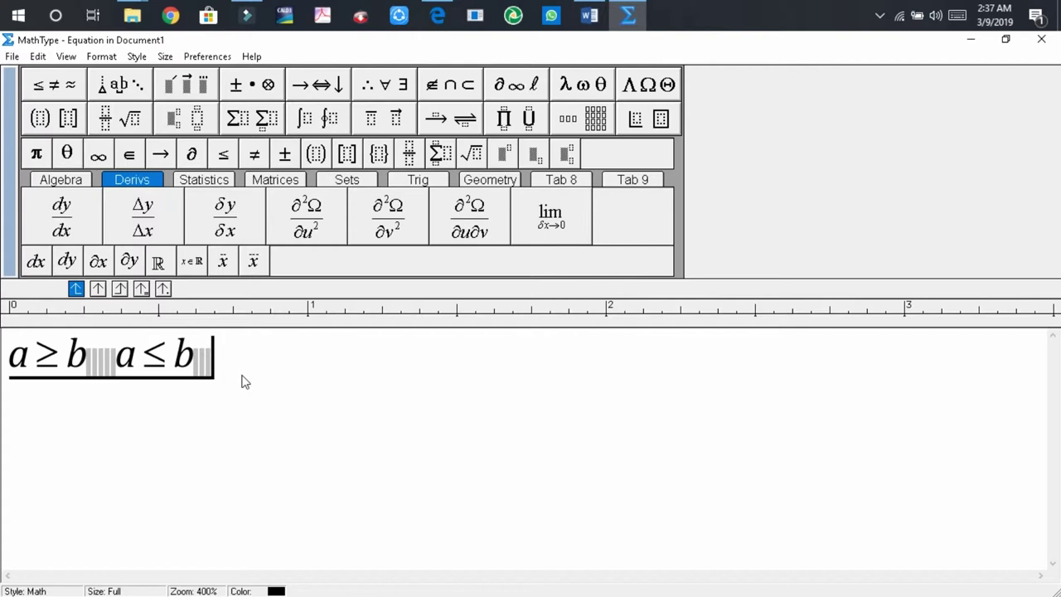
{"action": "type", "text": "triangl"}
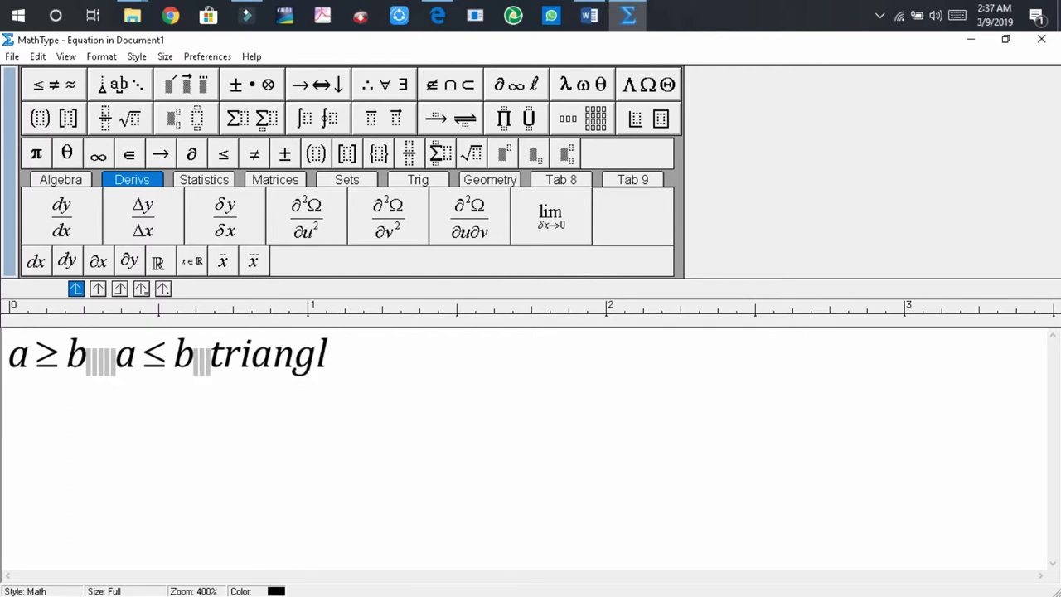
{"action": "type", "text": "eABC"}
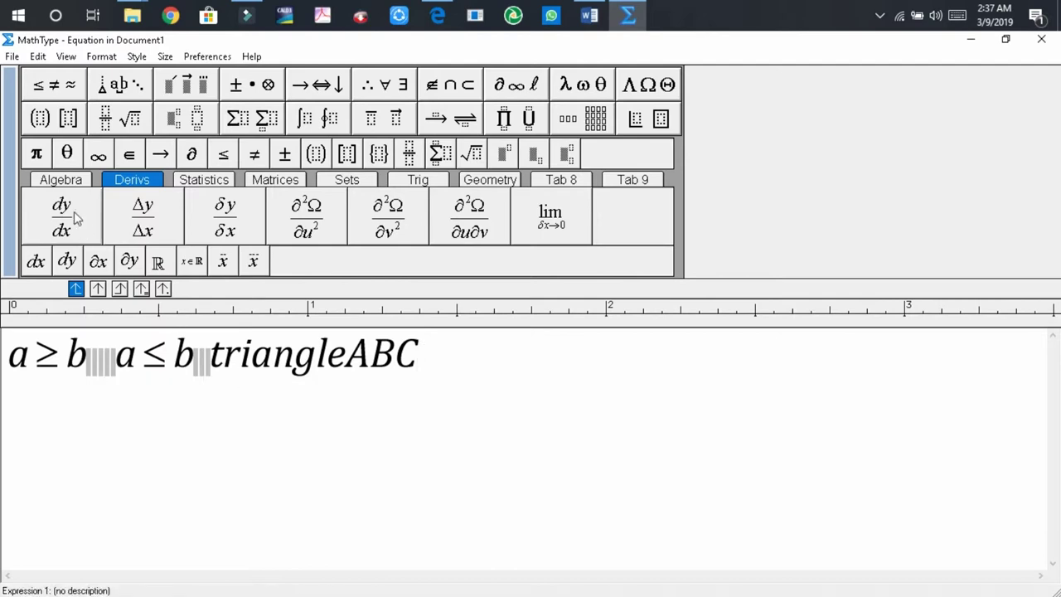
{"action": "left_click", "coordinate": [54, 87]}
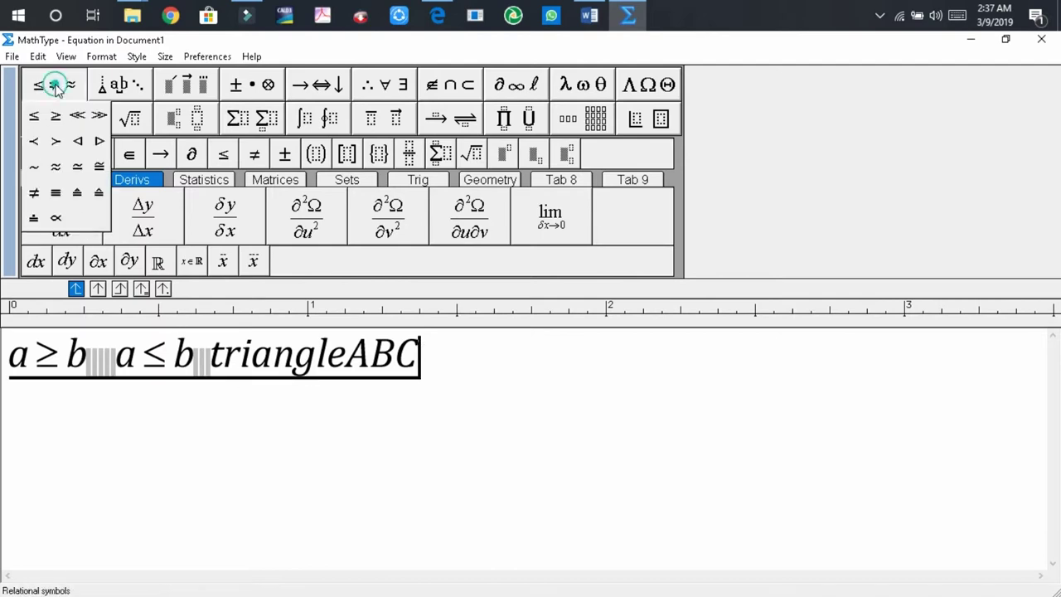
{"action": "left_click", "coordinate": [99, 169]}
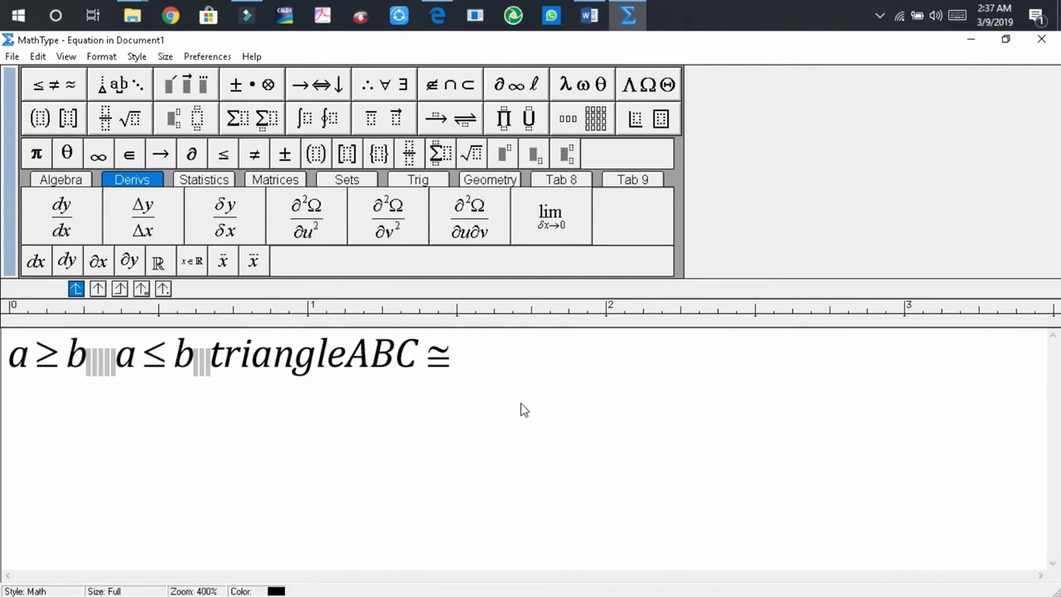
{"action": "type", "text": "tr"}
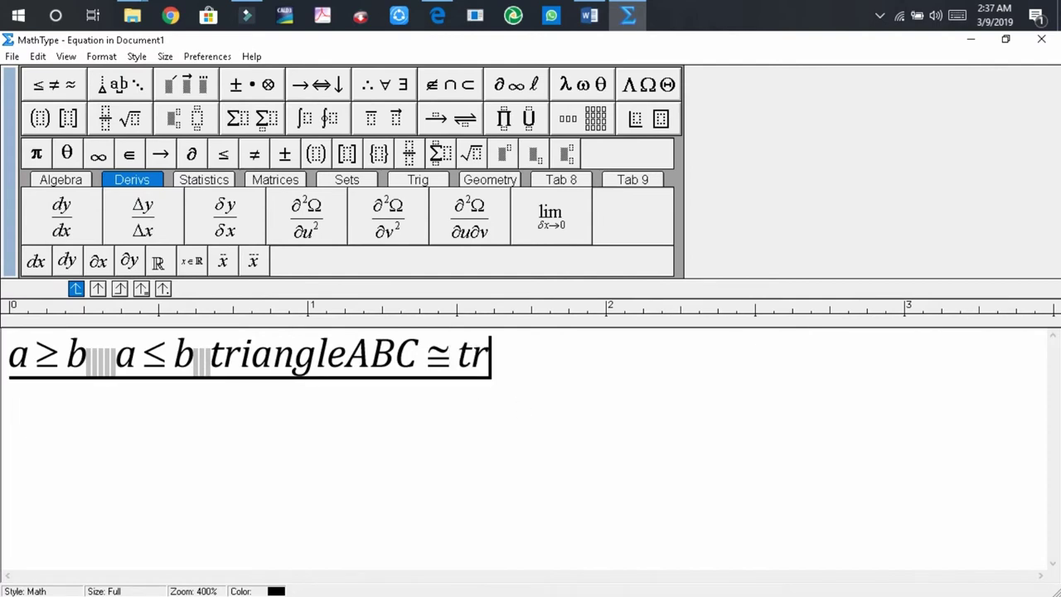
{"action": "type", "text": "iangl"}
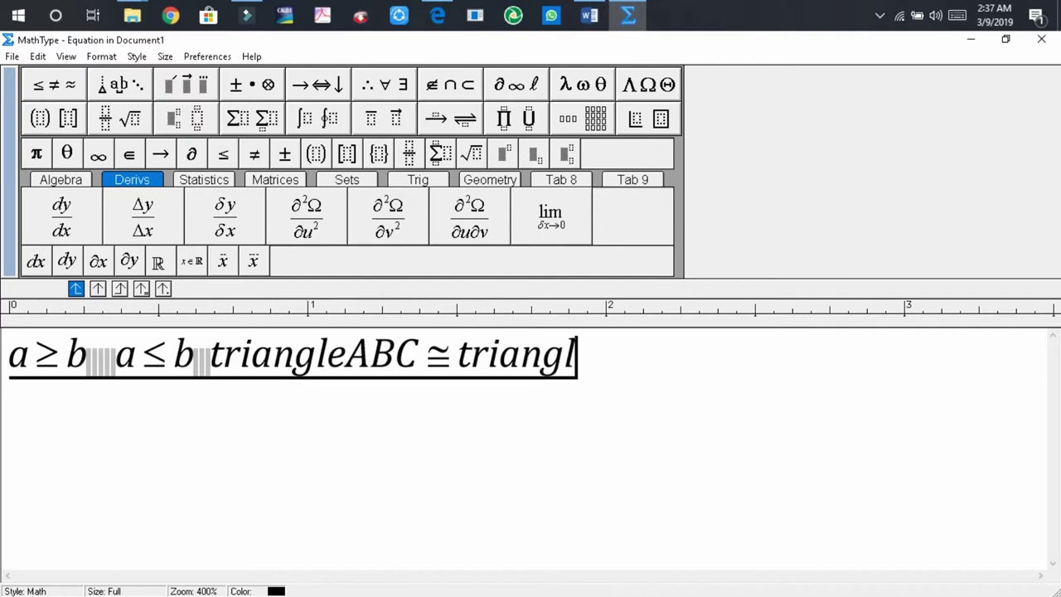
{"action": "type", "text": "e"}
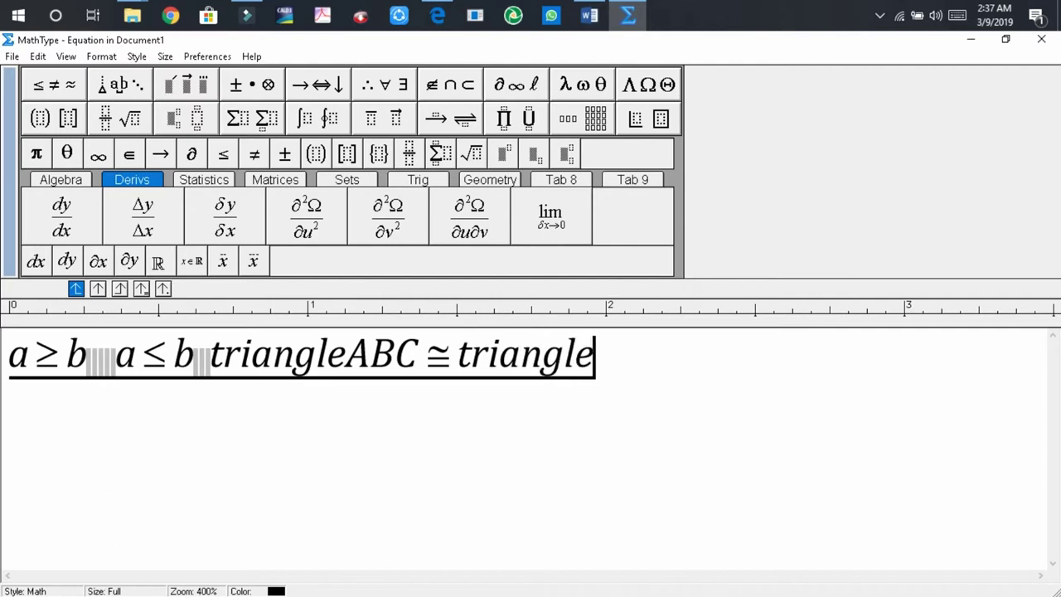
{"action": "type", "text": "DEF"}
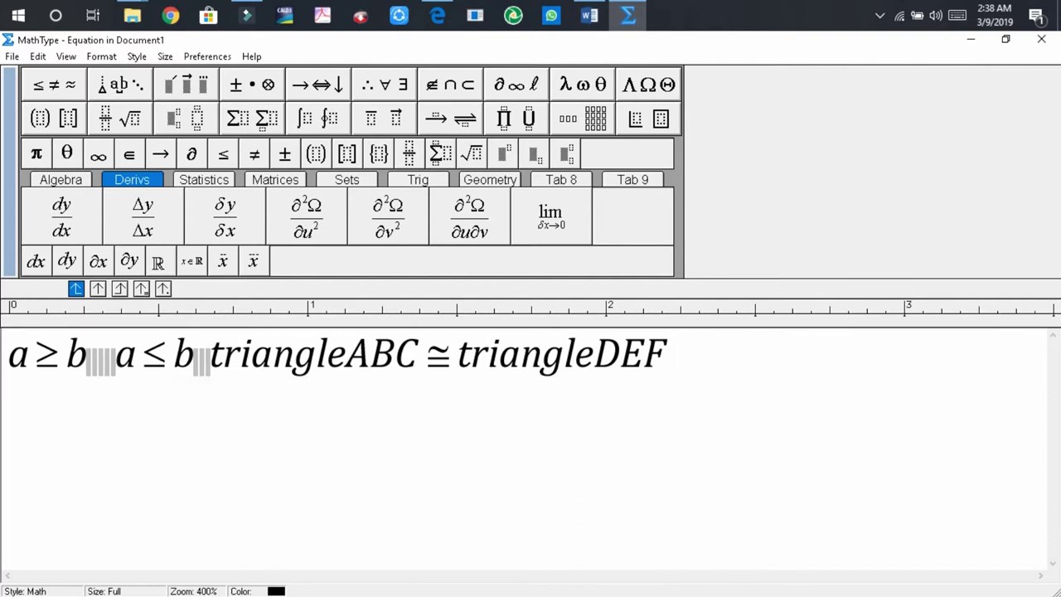
Step: Write the sequence 2,4,8,16, on a new line and end it with two centred ellipses
{"action": "key", "text": "Return"}
{"action": "type", "text": "2,4,8"}
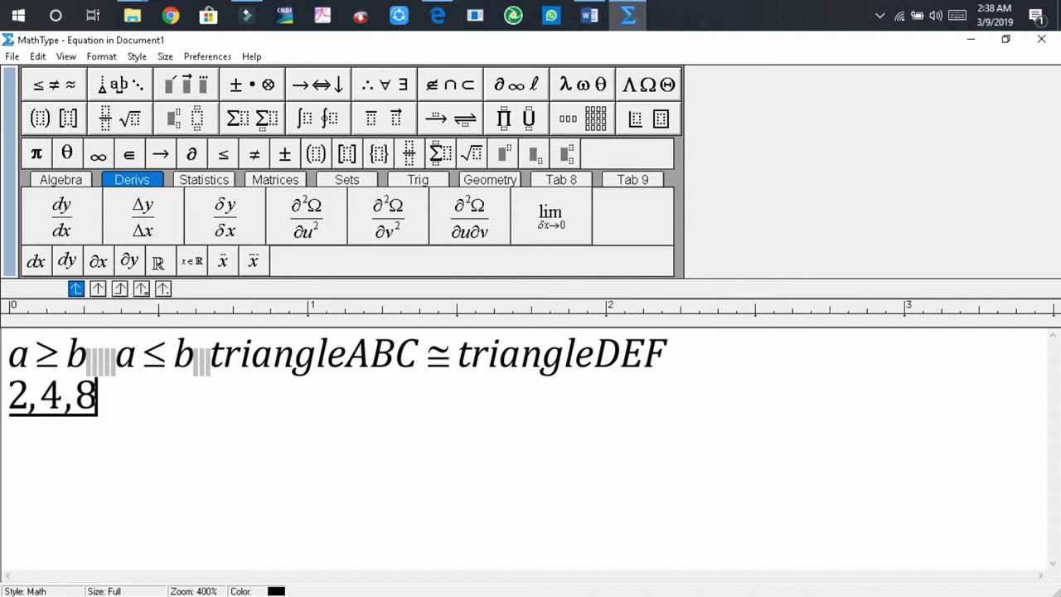
{"action": "type", "text": ",16"}
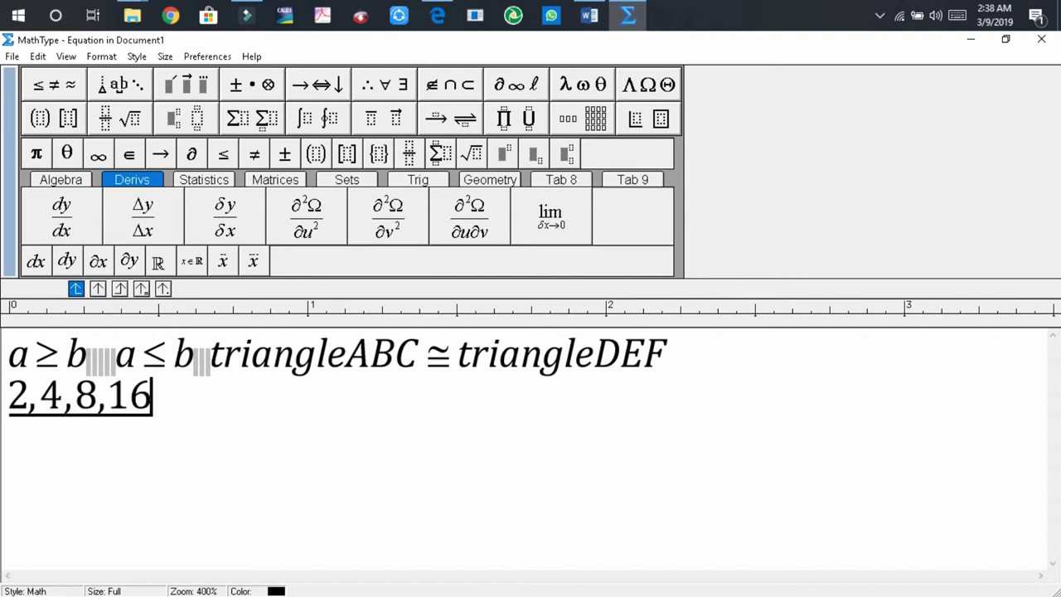
{"action": "type", "text": ","}
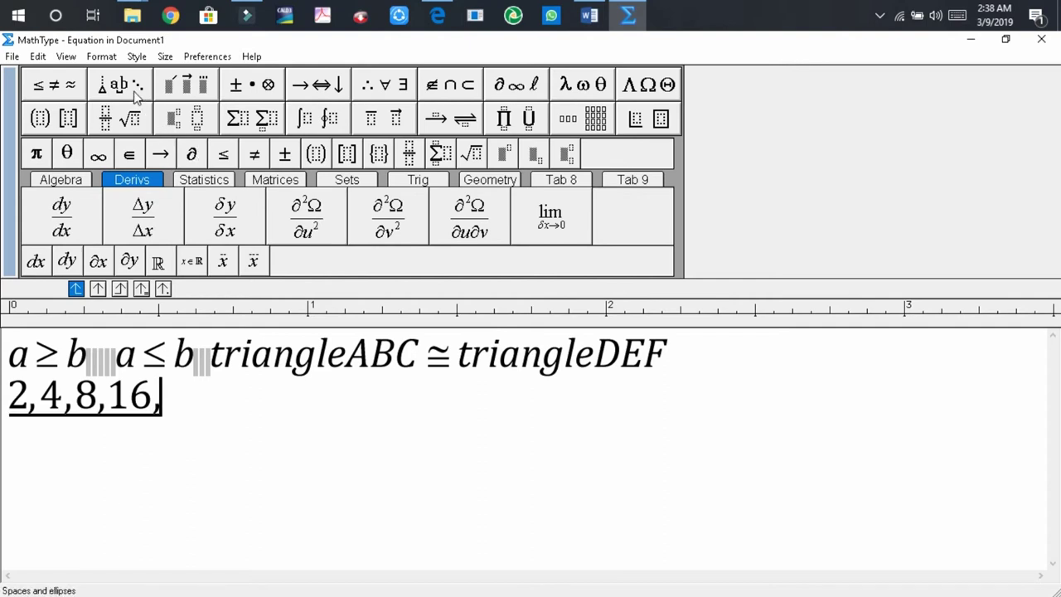
{"action": "mouse_move", "coordinate": [137, 93]}
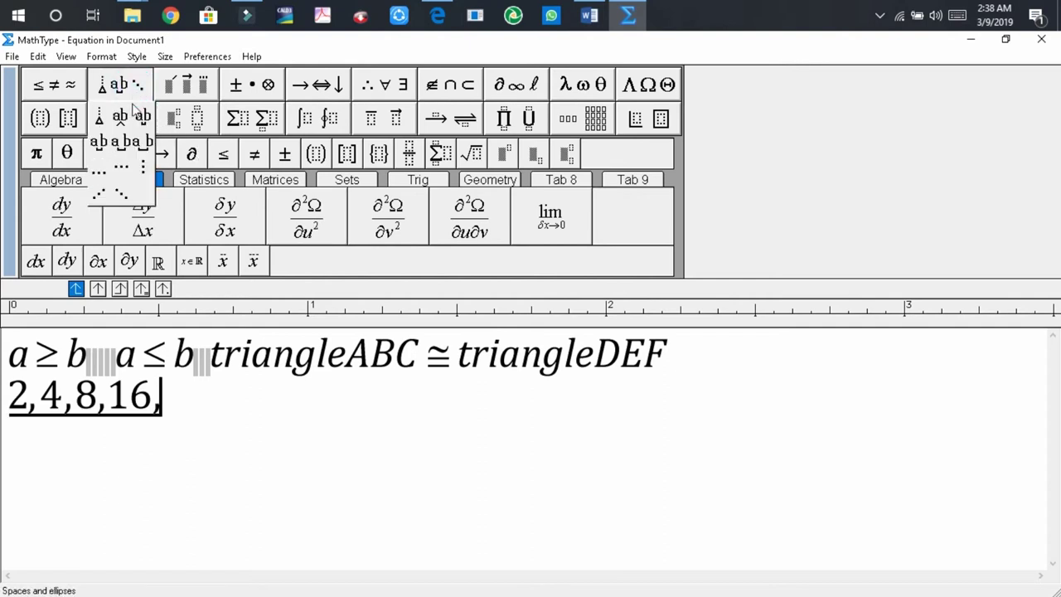
{"action": "left_click", "coordinate": [122, 172]}
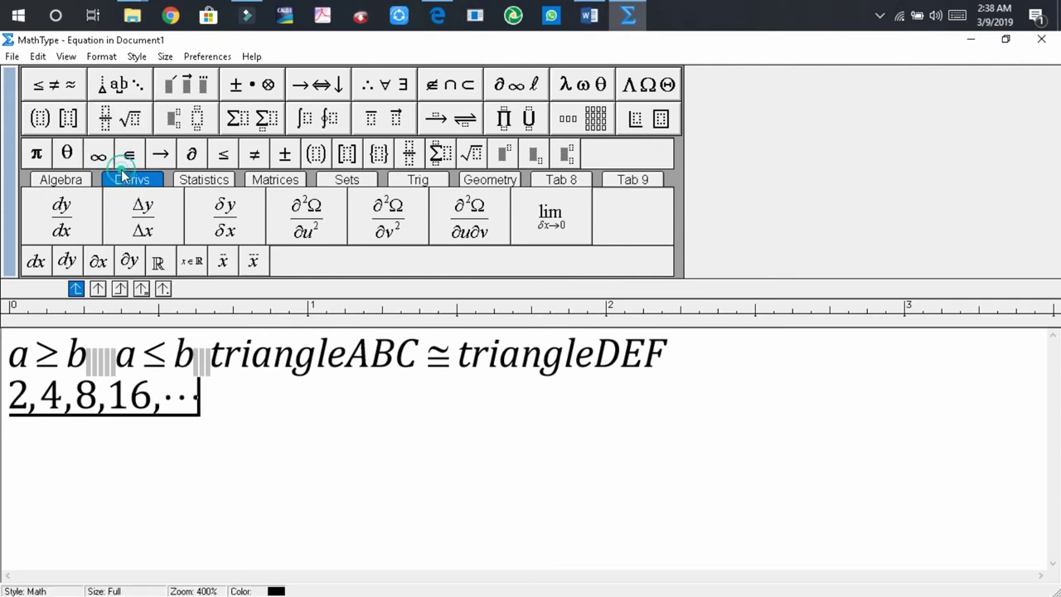
{"action": "left_click", "coordinate": [127, 91]}
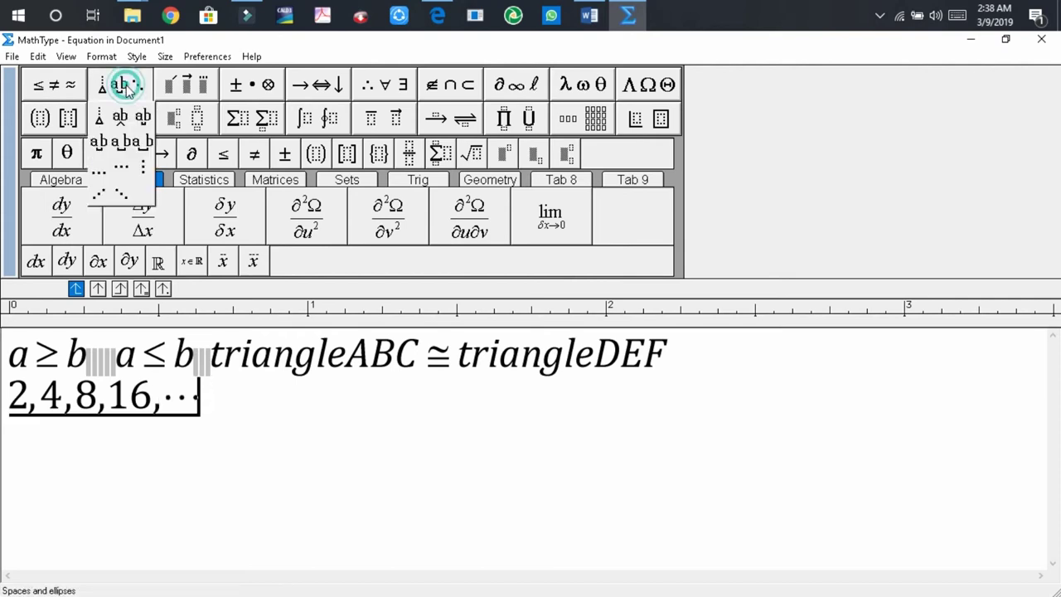
{"action": "left_click", "coordinate": [127, 168]}
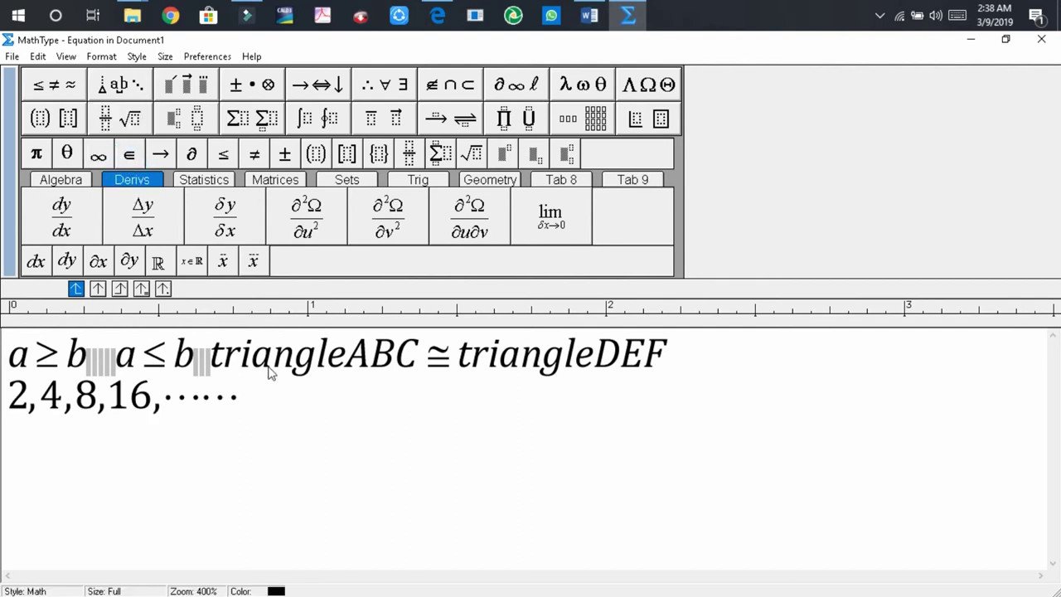